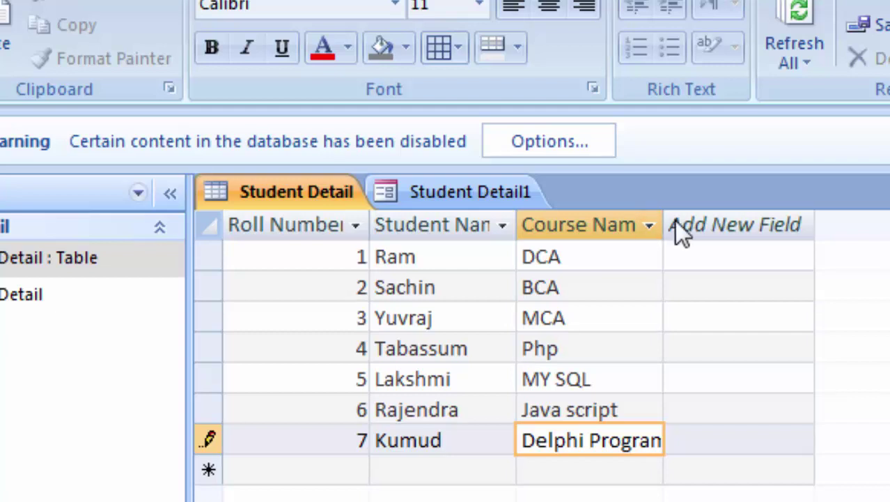
- Auto-fit the Course Name column and widen Roll Number so its full header shows
double_click(662, 221)
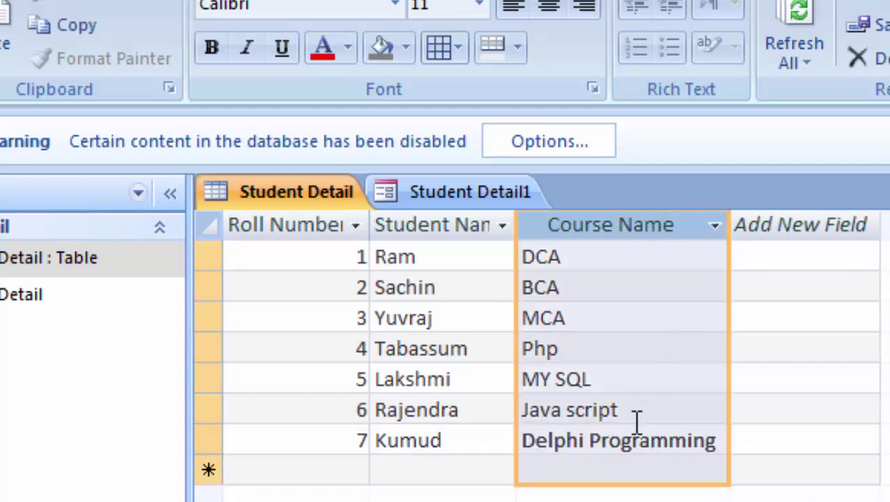
click(536, 464)
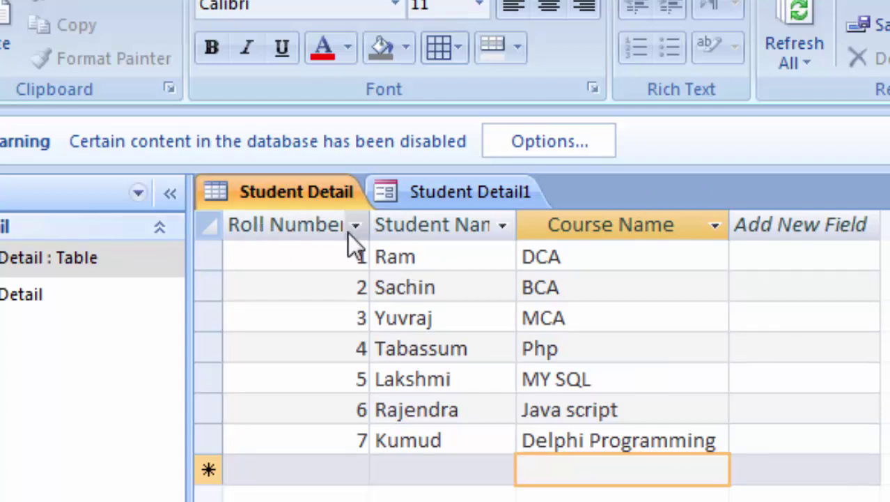
drag(369, 223, 385, 222)
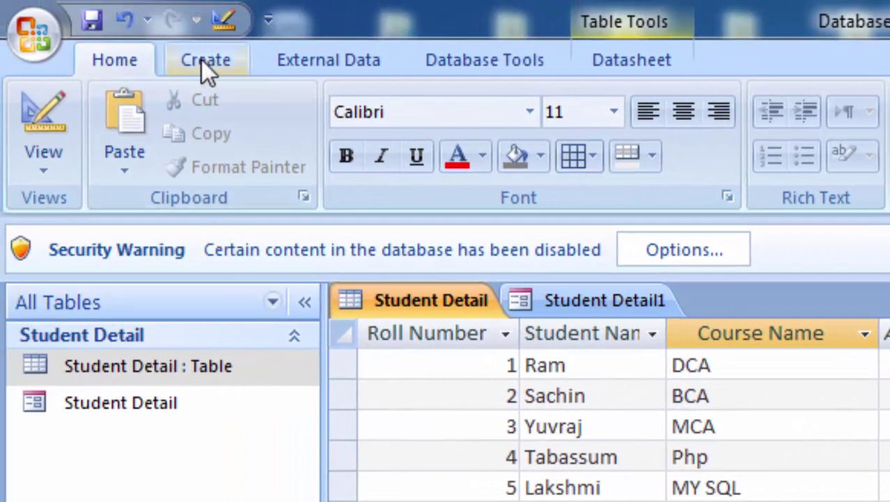
- Generate a Student Detail2 form from the Student Detail table with the Create tab's Form command
click(203, 60)
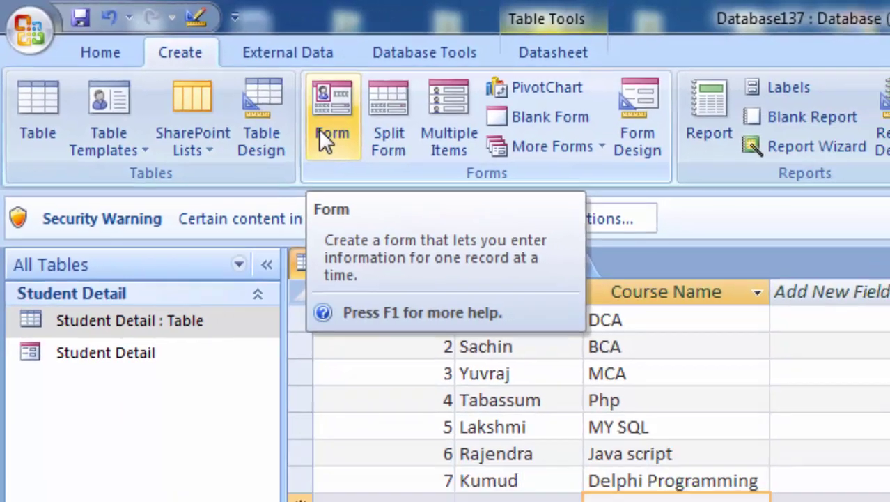
click(369, 150)
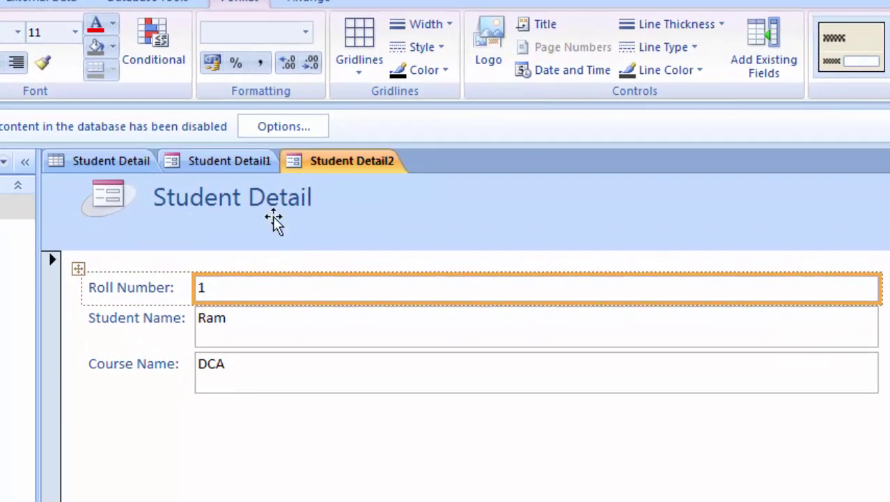
- Fill the form header's title area with a lime green background
click(356, 227)
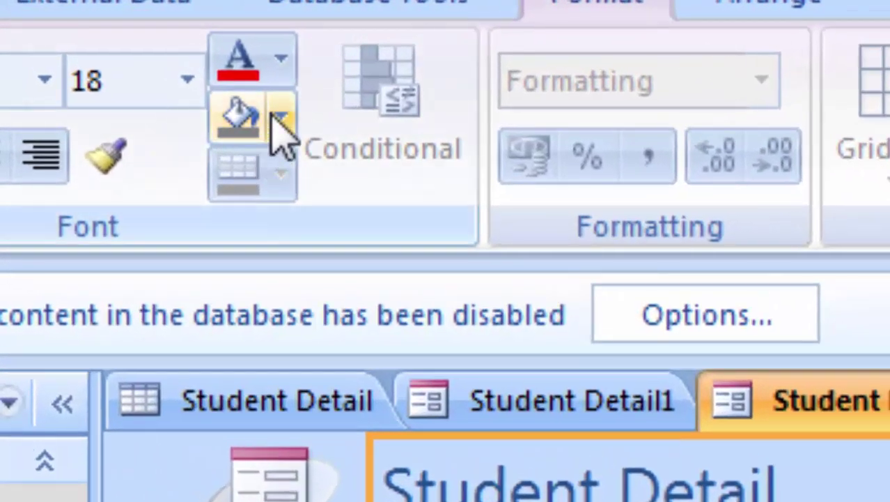
click(282, 119)
click(282, 119)
click(283, 120)
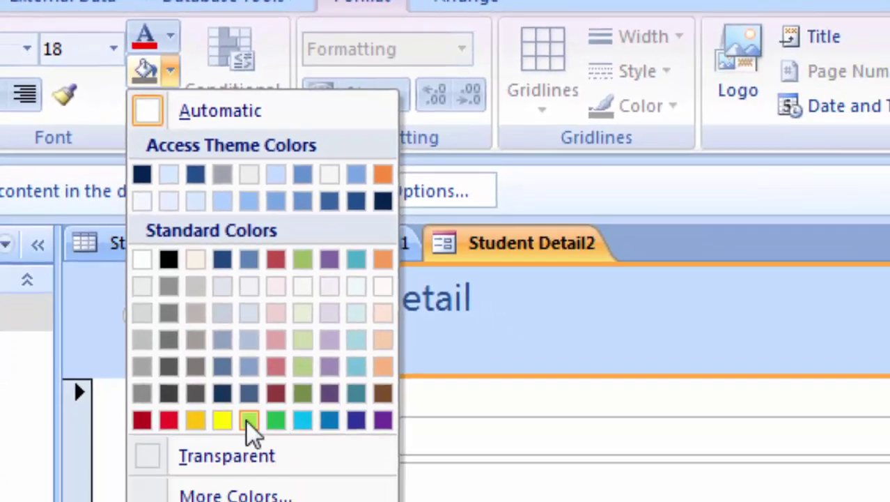
click(248, 418)
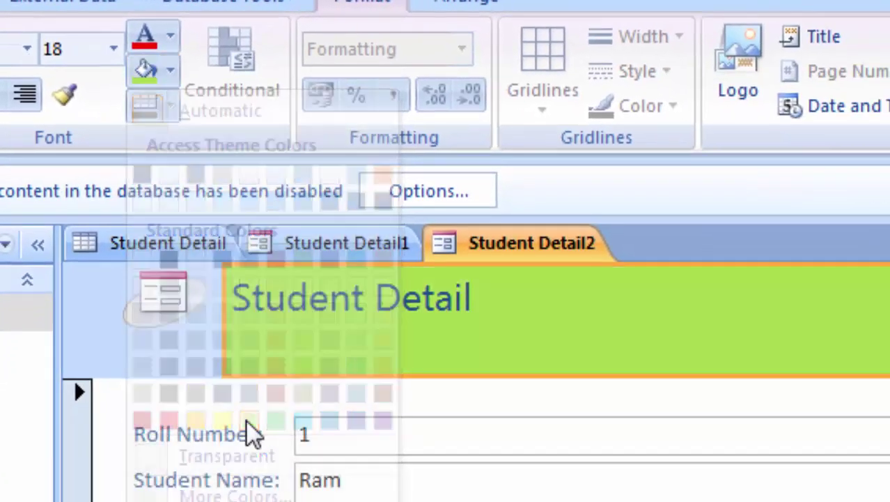
- Select the whole 'Student Detail' title text and make it bold
click(470, 298)
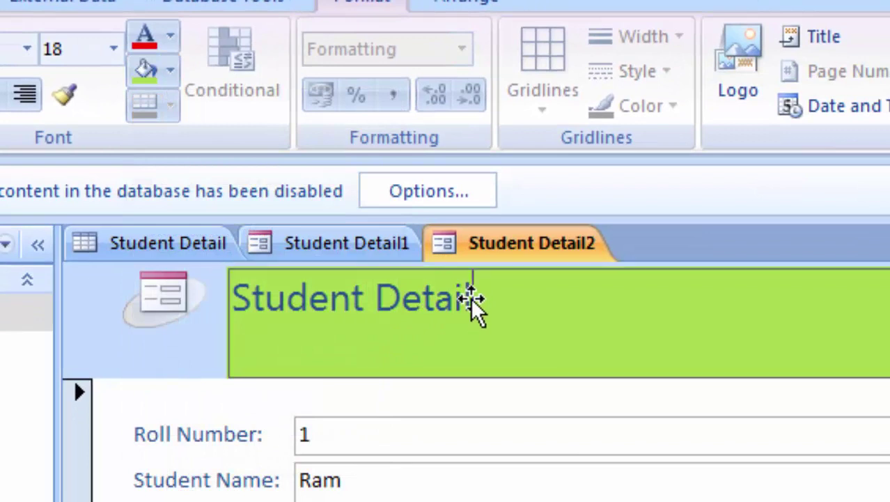
drag(473, 298, 195, 306)
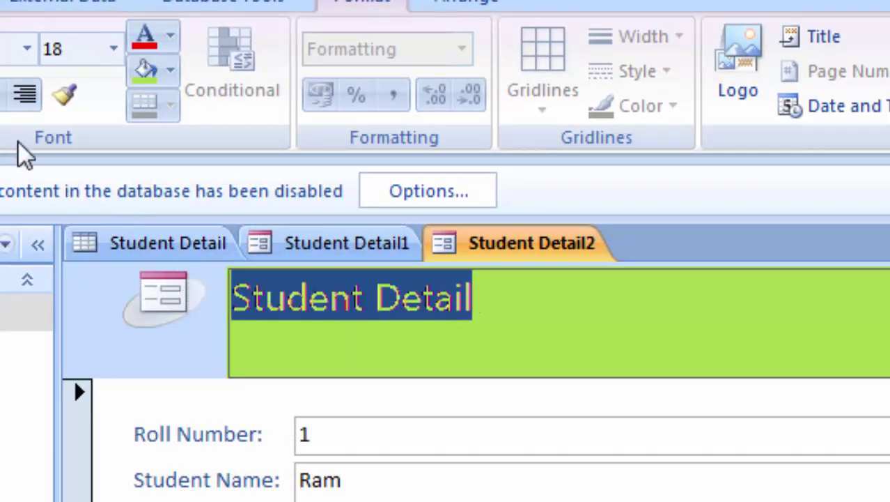
click(113, 294)
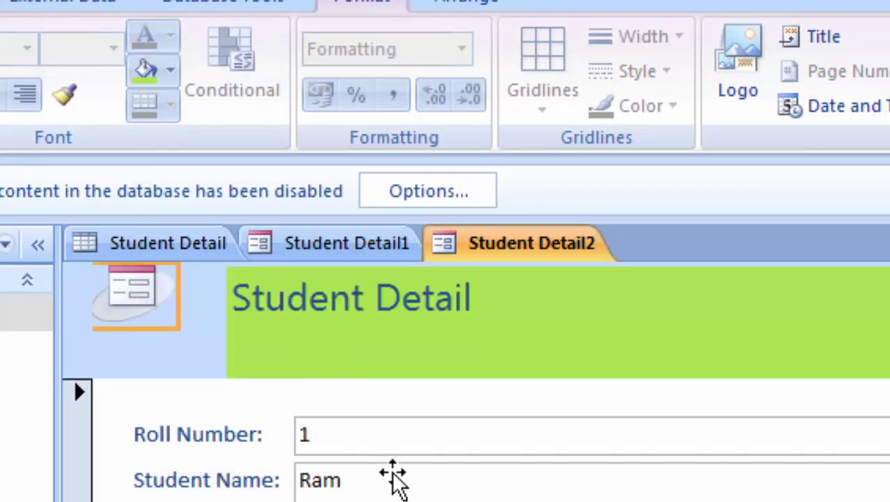
click(159, 344)
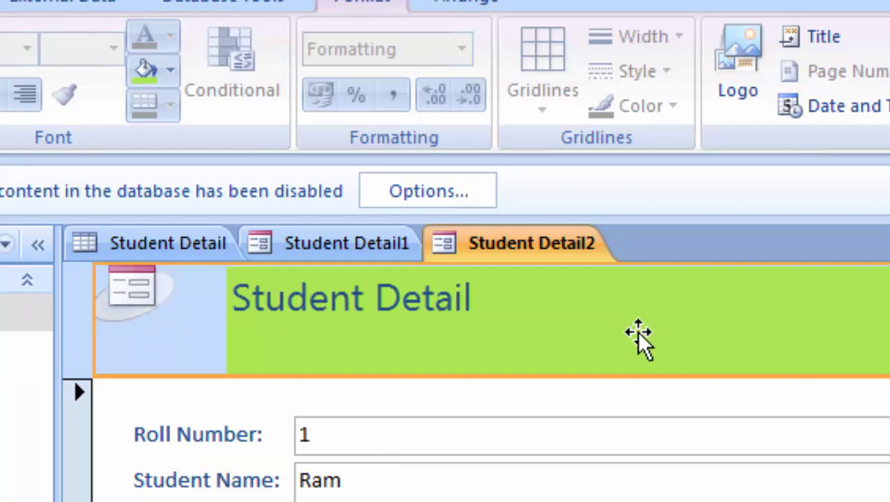
click(489, 302)
double_click(489, 298)
drag(487, 297, 182, 290)
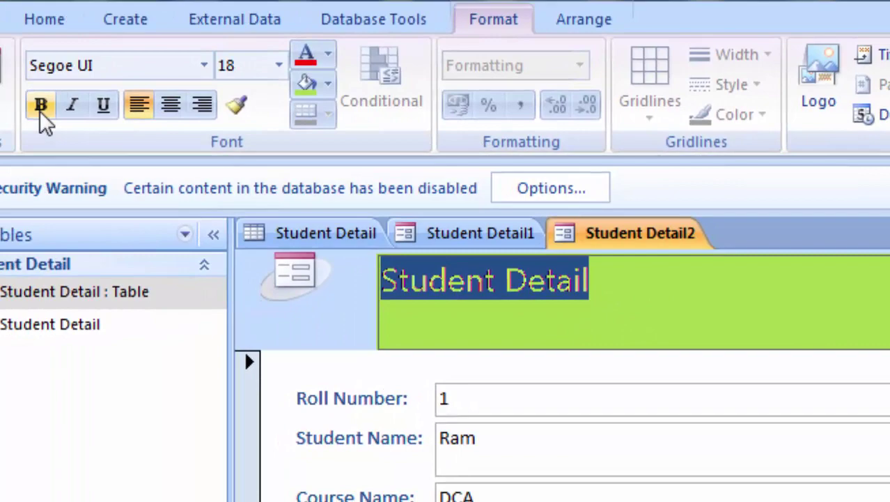
click(40, 108)
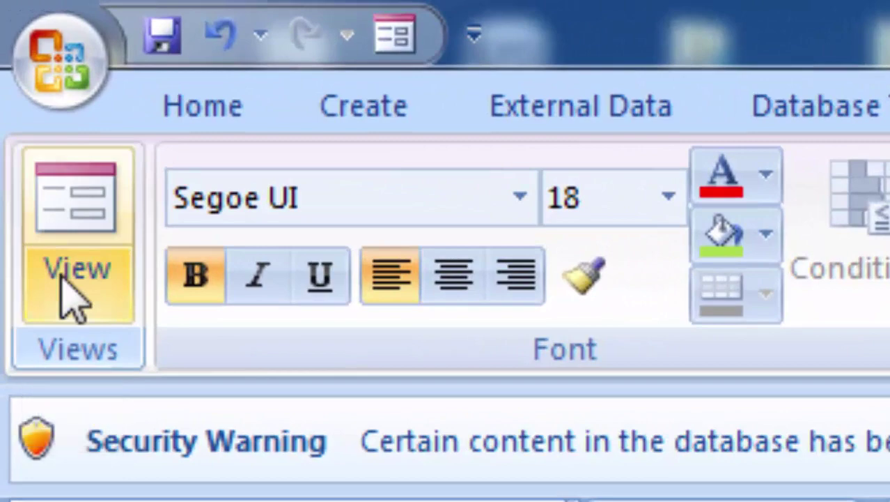
- Switch the Student Detail2 form to Design View and drag the Detail section taller
click(70, 296)
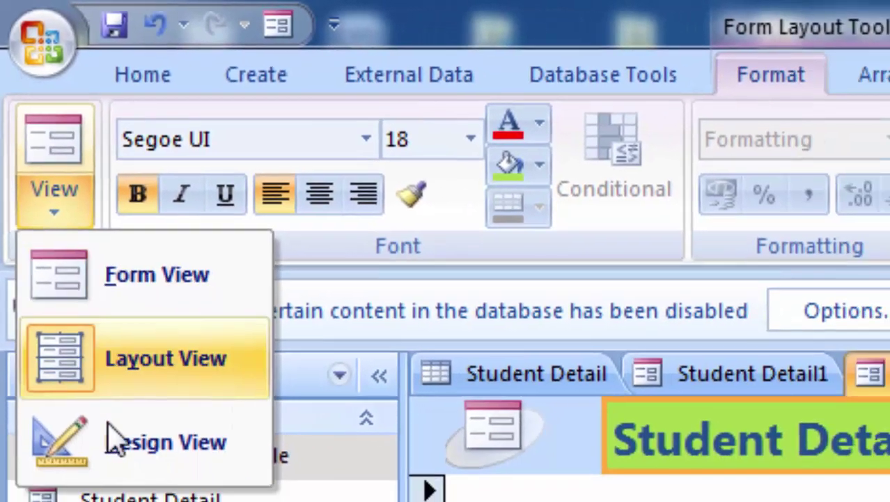
click(101, 445)
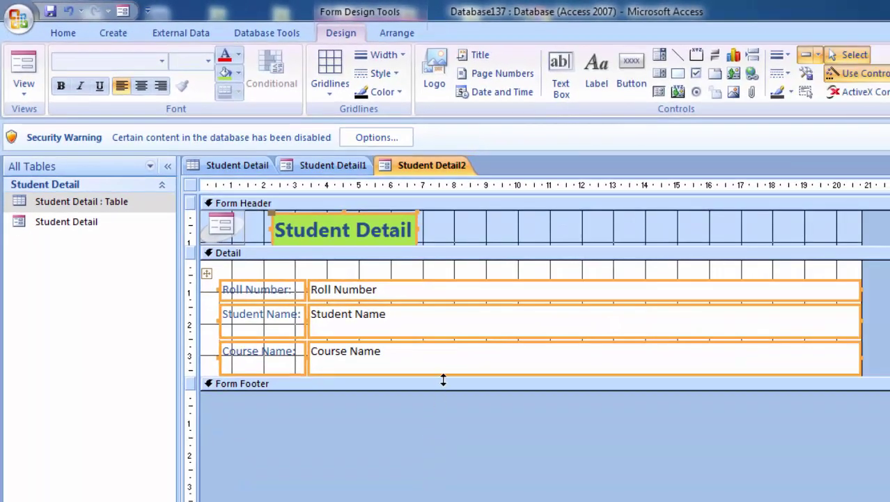
drag(443, 380, 441, 401)
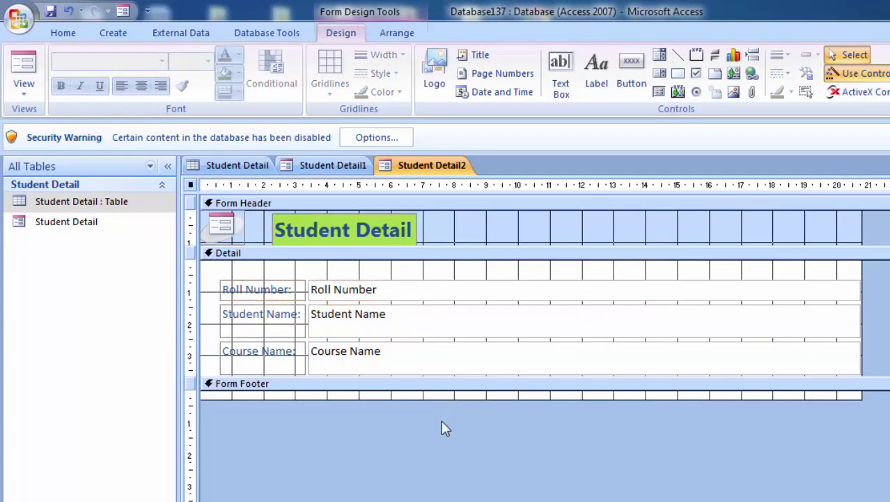
drag(386, 381, 385, 428)
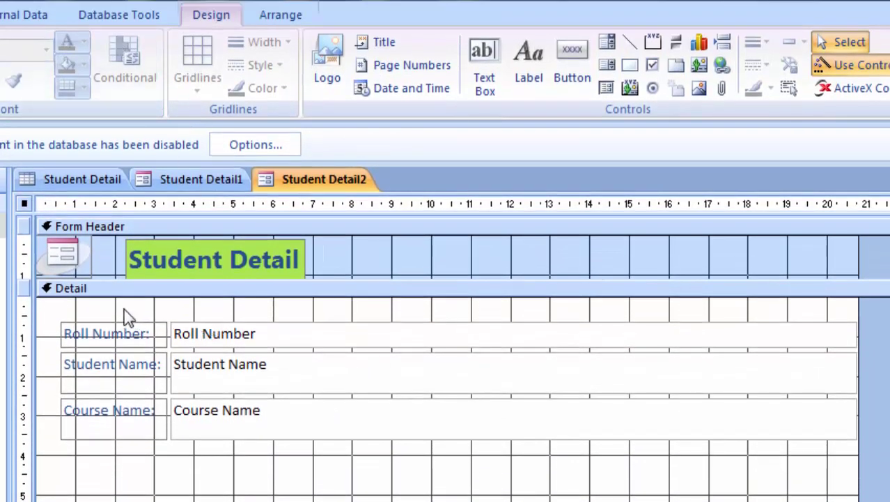
- Drag the green Student Detail label's right edge across nearly the full header width
click(303, 263)
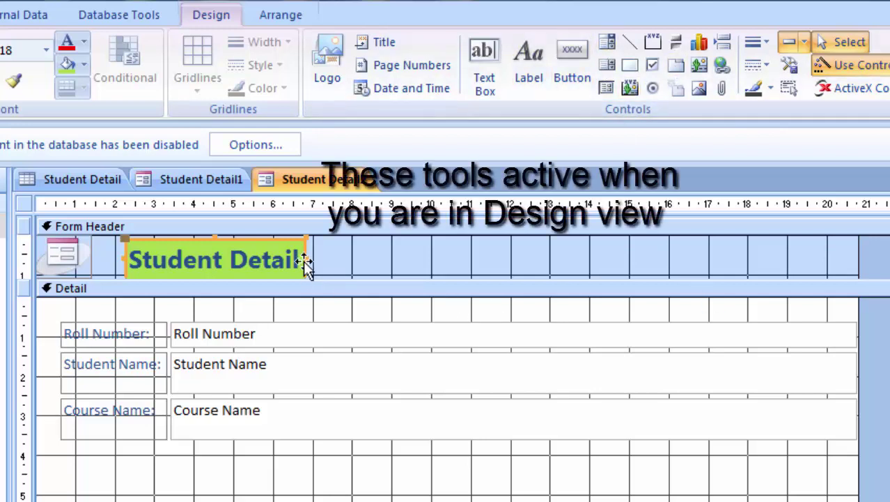
drag(305, 258, 533, 258)
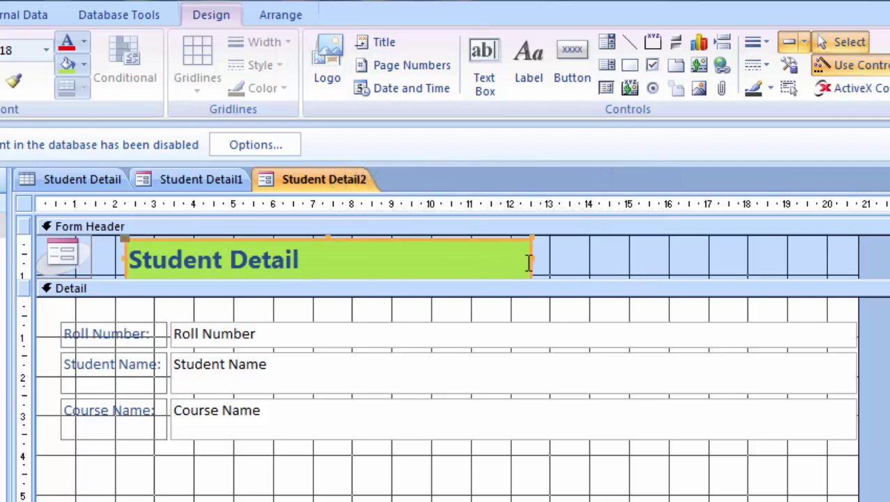
mouse_move(529, 260)
mouse_down()
mouse_move(792, 279)
mouse_move(851, 262)
mouse_up()
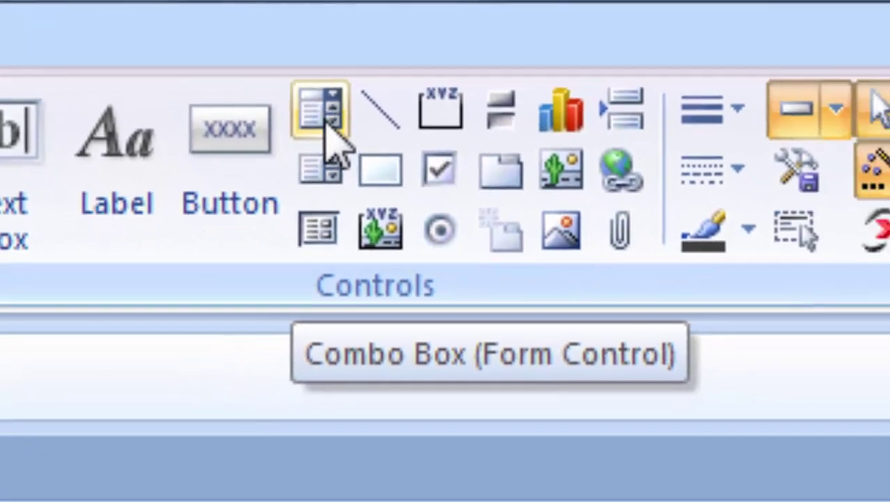
- Draw a combo box below Course Name in the Detail section, launching the Combo Box Wizard
click(331, 116)
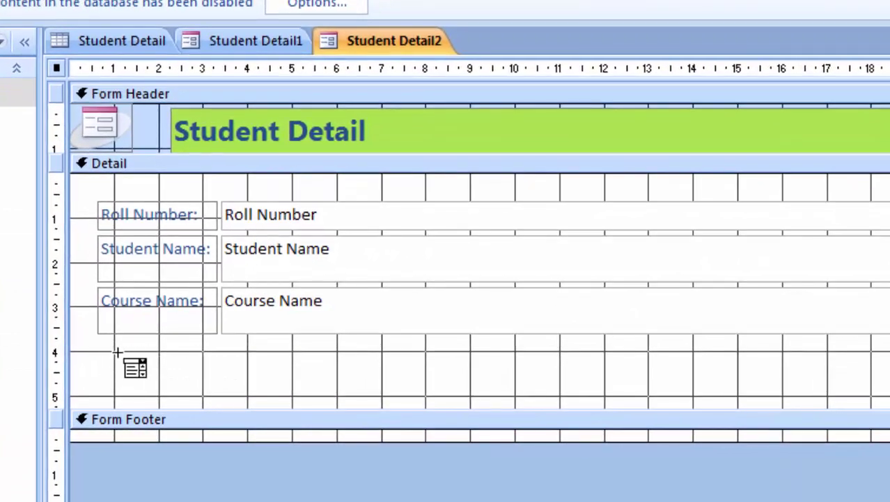
mouse_move(97, 349)
mouse_down()
mouse_move(855, 404)
mouse_move(889, 382)
mouse_move(841, 367)
mouse_up()
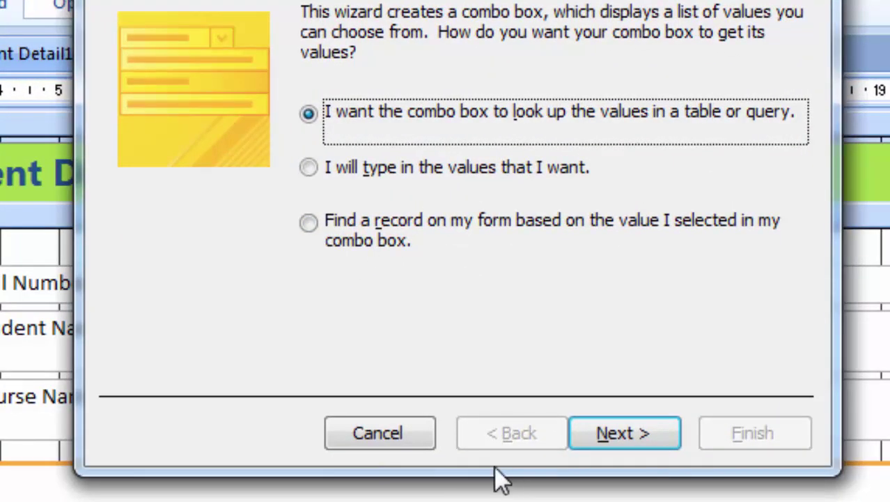
- Keep the table lookup option and choose Table: Student Detail as the combo box source
click(612, 433)
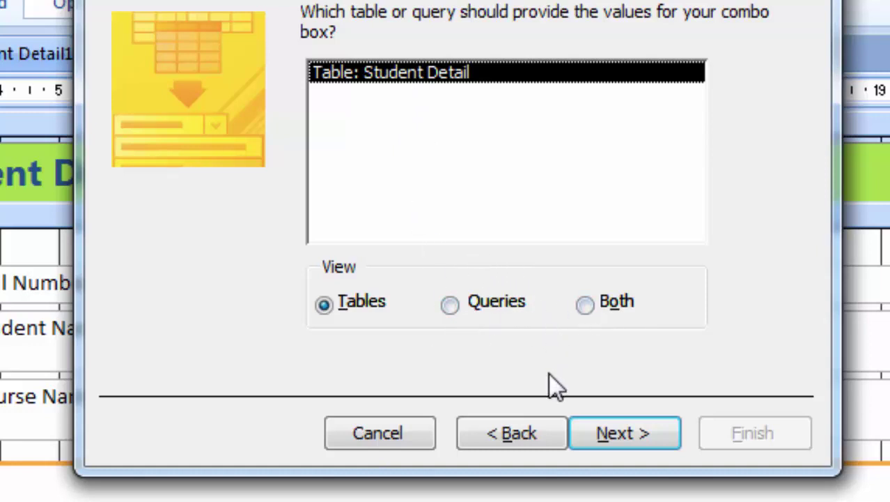
click(623, 433)
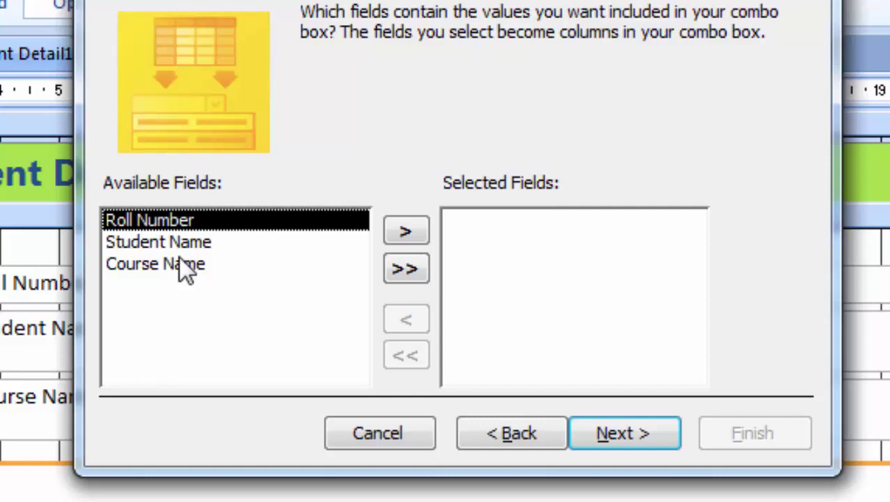
- Add Student Name and Course Name as combo box columns, leaving Roll Number unselected
click(180, 266)
click(601, 425)
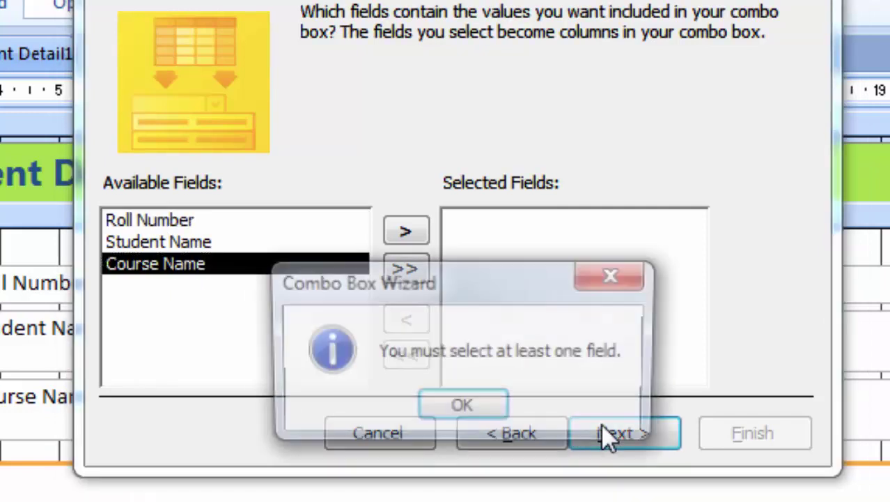
click(473, 407)
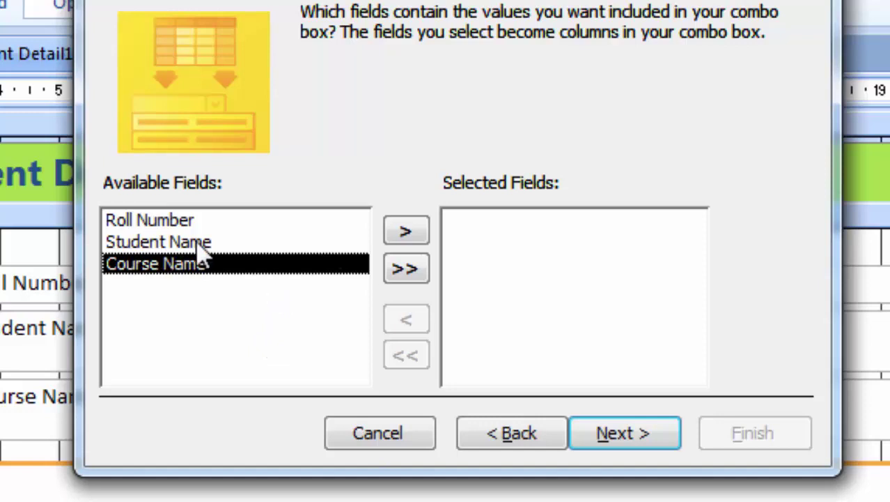
double_click(196, 241)
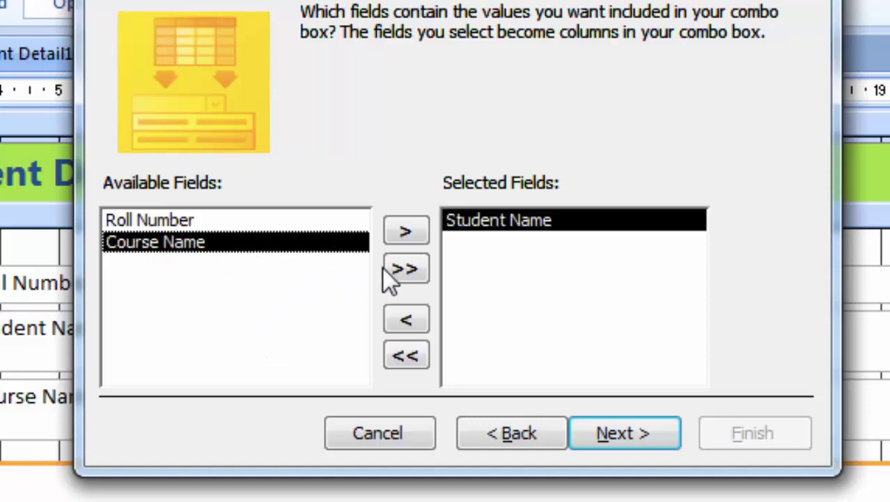
click(407, 232)
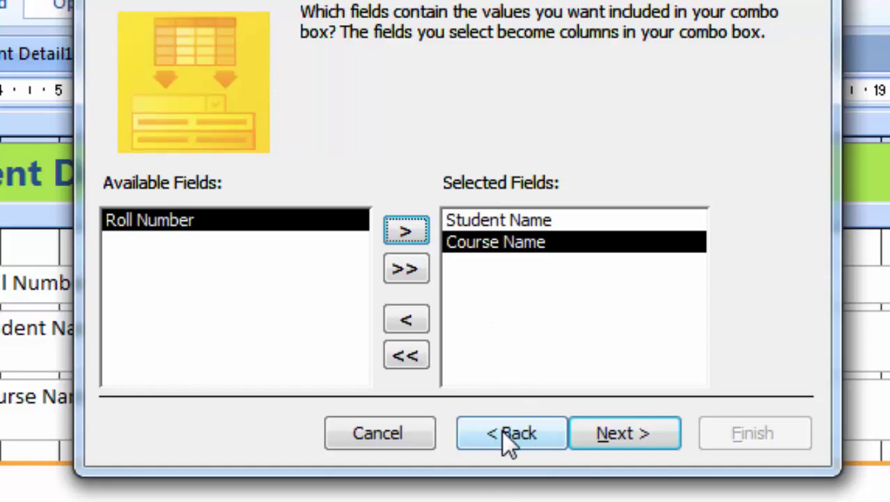
- Sort the combo box list ascending by Student Name, then Course Name
click(600, 426)
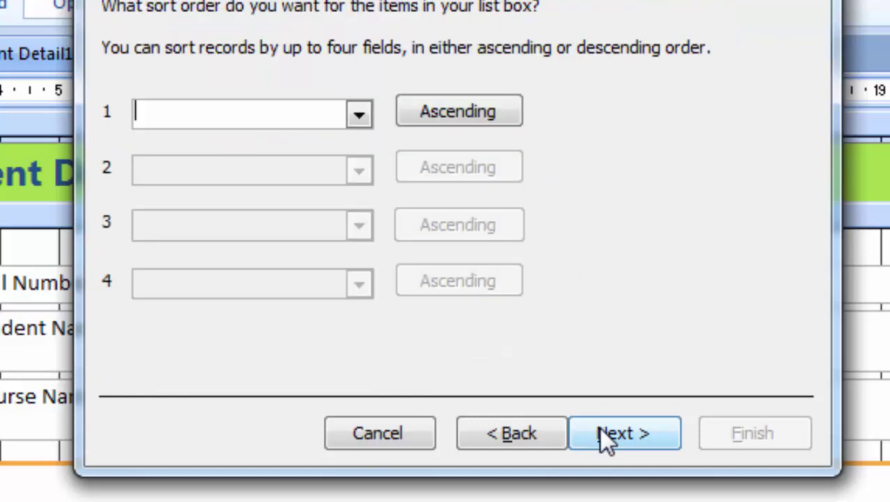
click(359, 117)
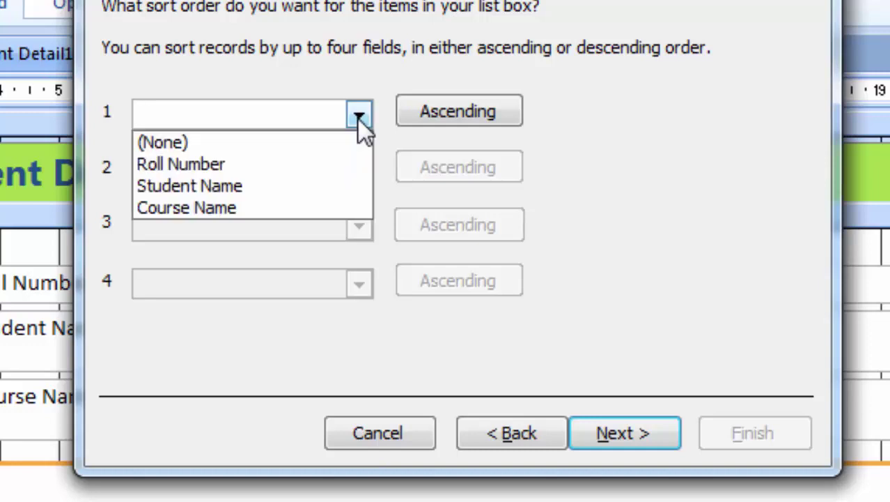
click(321, 165)
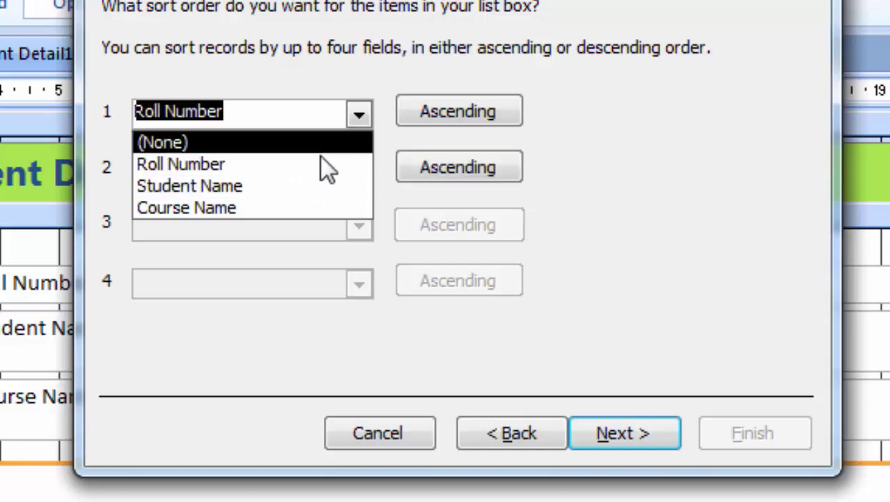
click(296, 184)
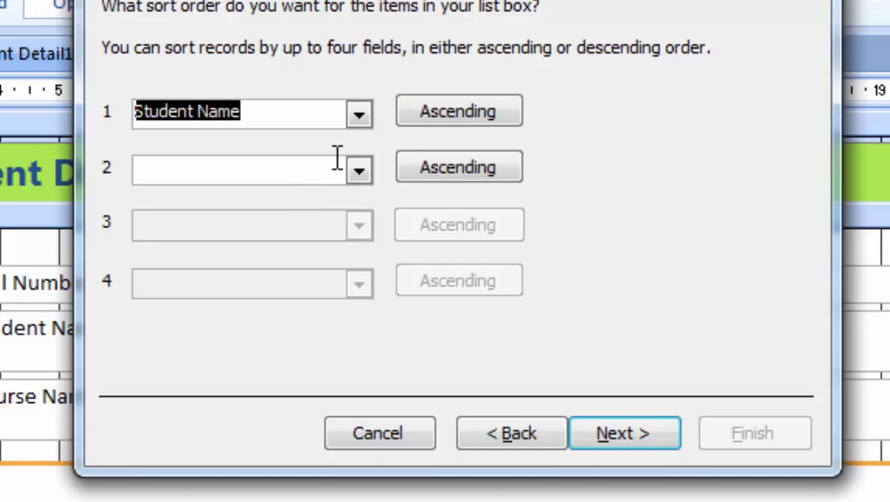
click(358, 173)
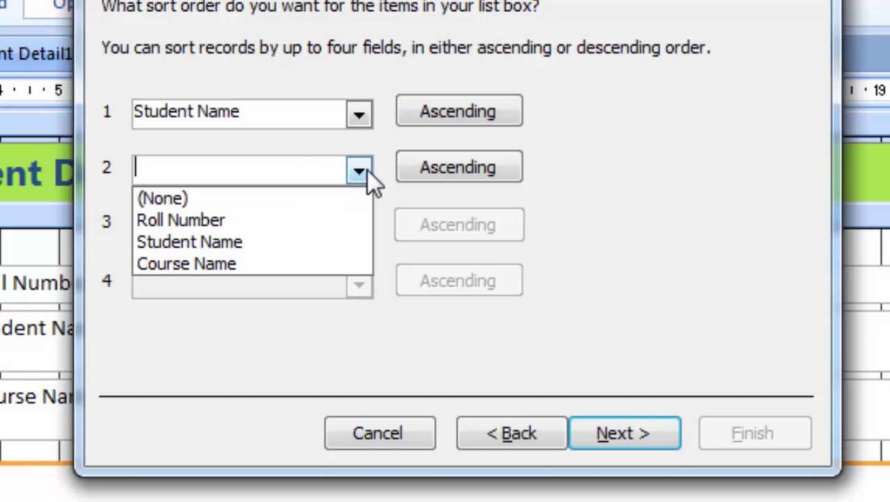
click(264, 264)
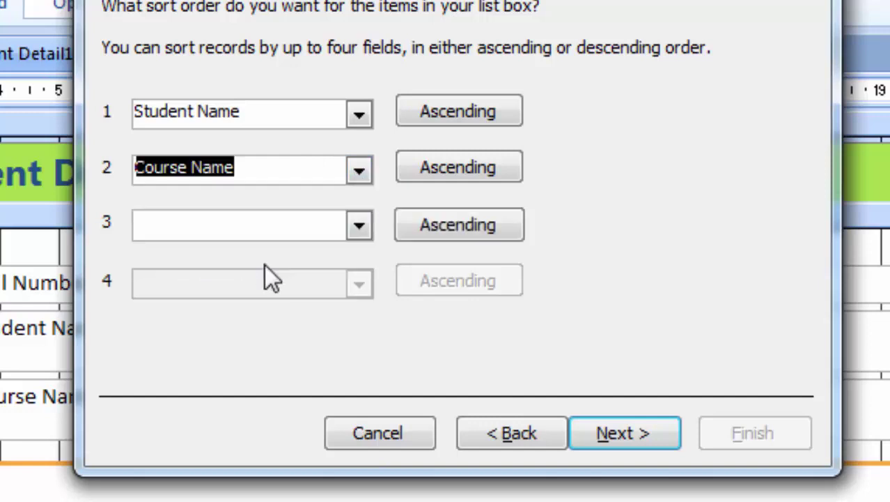
click(631, 440)
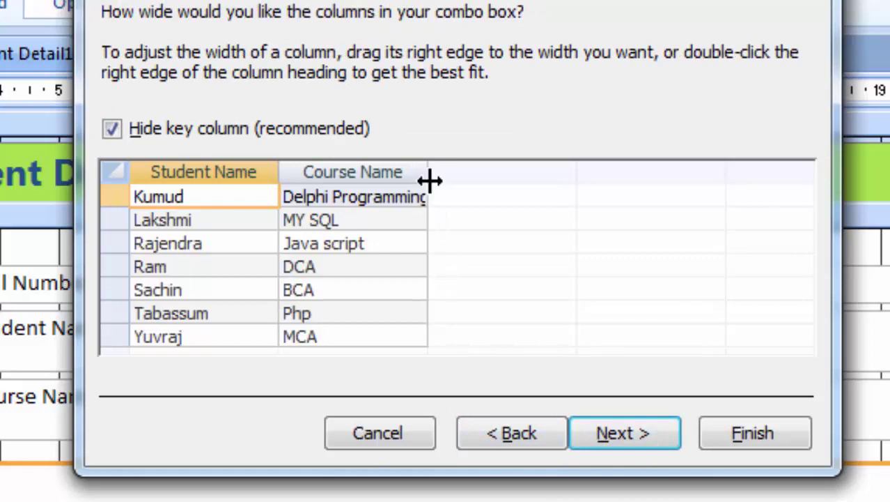
- Keep the default column widths and label the combo box 'Drop Down' to finish the wizard
click(625, 436)
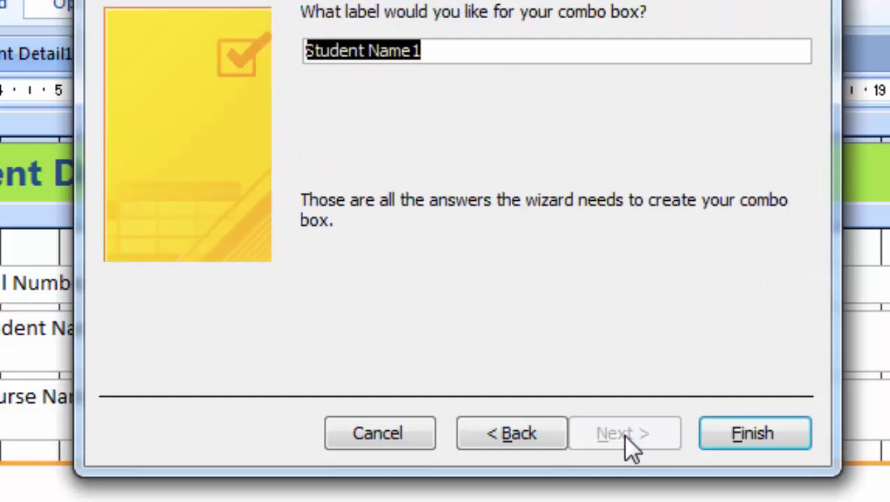
click(464, 55)
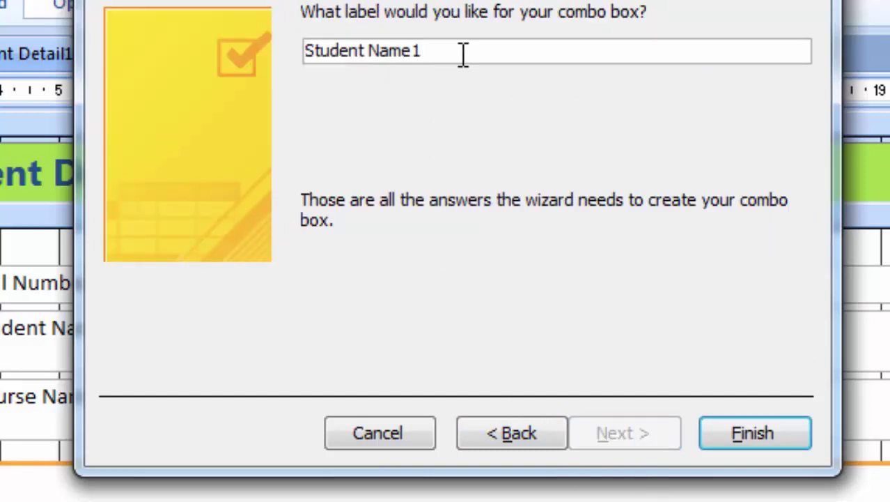
key(BackSpace)
key(BackSpace)
key(BackSpace)
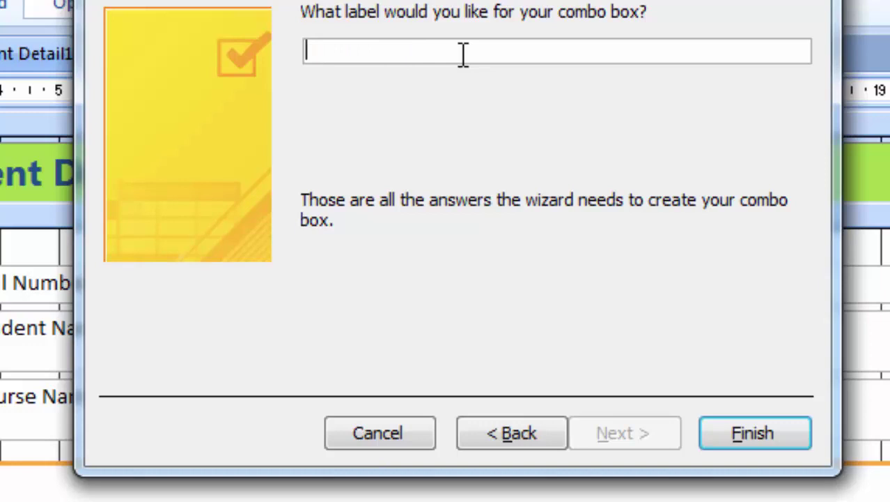
text(Drop Do)
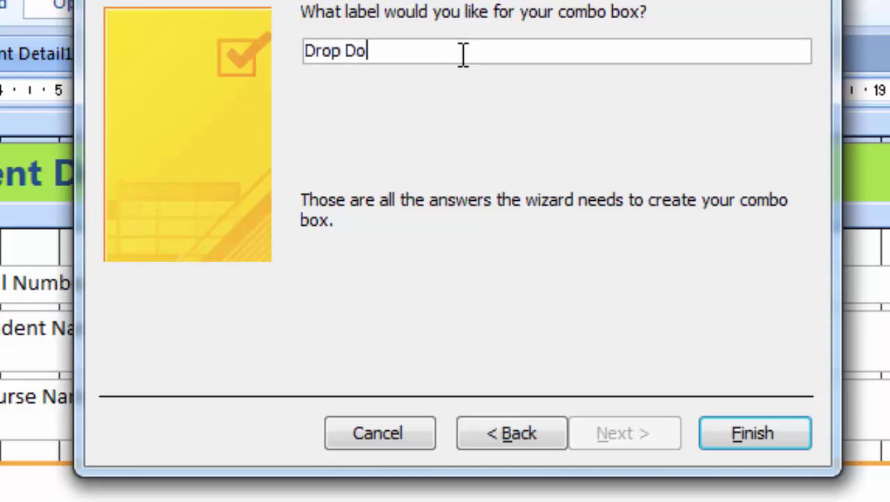
text(wn)
key(Return)
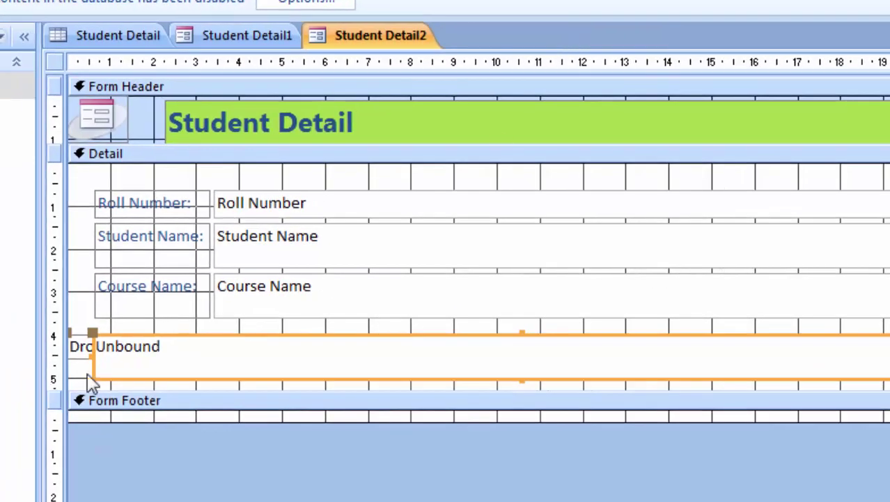
- Move the unbound combo box to the right to uncover its Drop Down label
drag(95, 356, 124, 356)
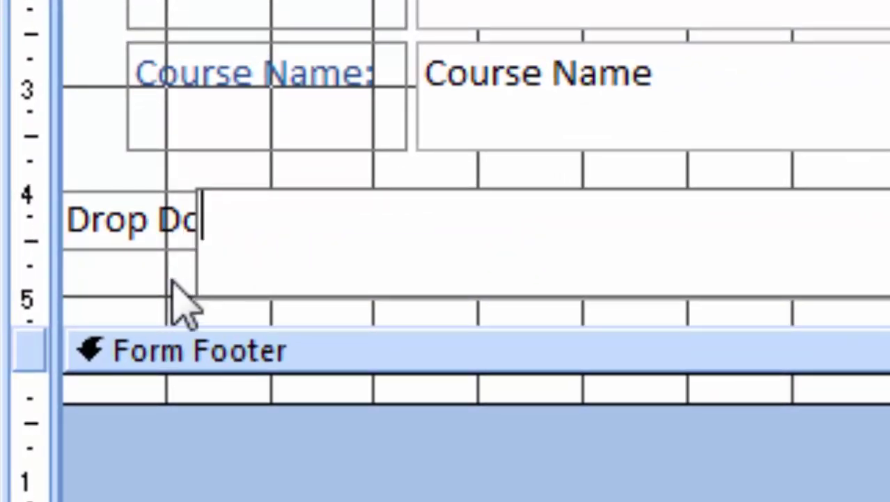
click(195, 282)
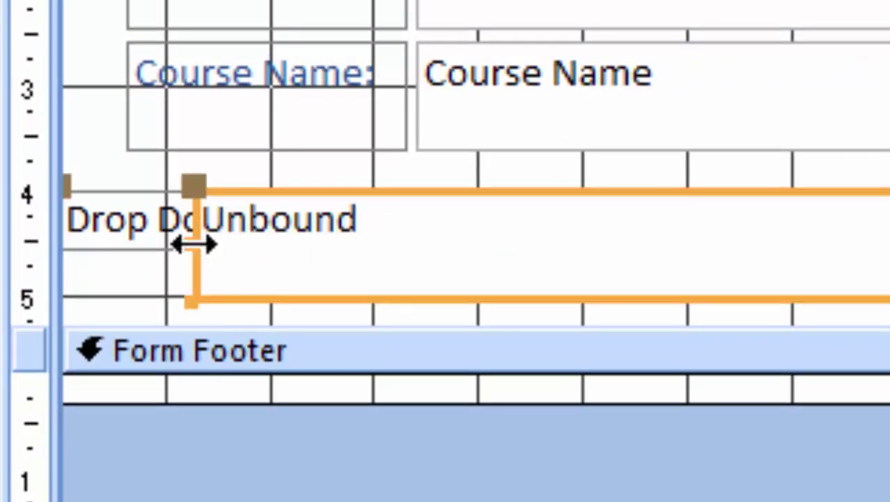
mouse_move(193, 243)
mouse_down()
mouse_move(342, 249)
mouse_move(416, 267)
mouse_up()
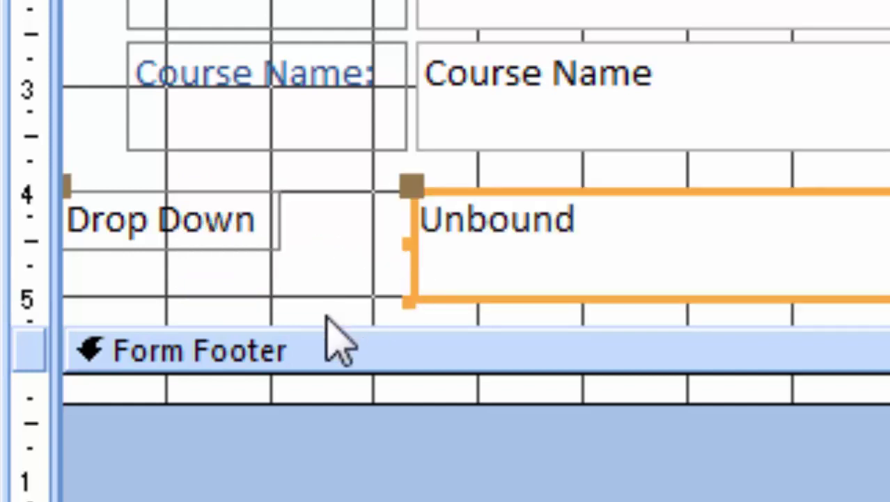
- Shift the Drop Down label right, fit it to its text, then narrow it slightly
click(234, 229)
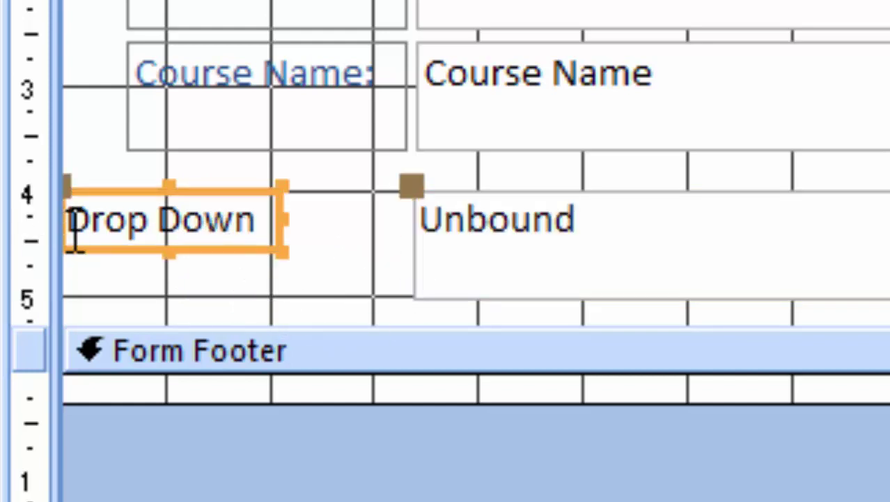
drag(125, 253, 174, 259)
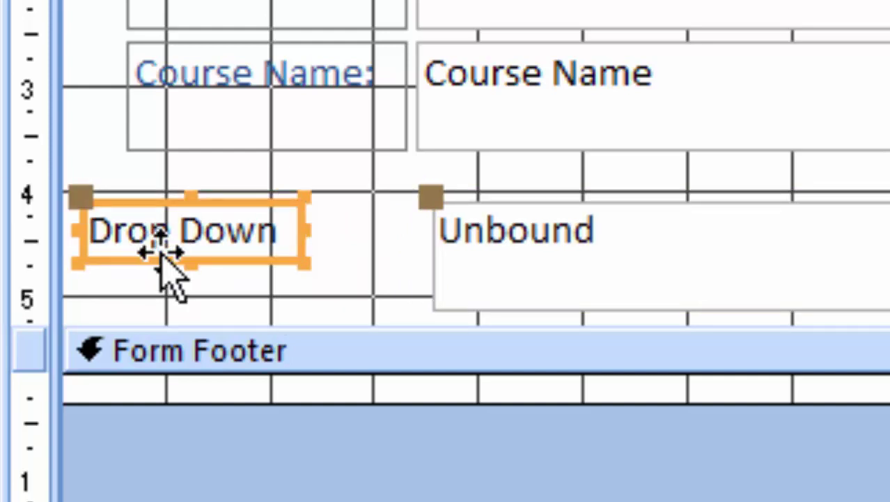
mouse_move(82, 228)
mouse_down()
mouse_move(135, 229)
mouse_move(118, 224)
mouse_up()
double_click(136, 230)
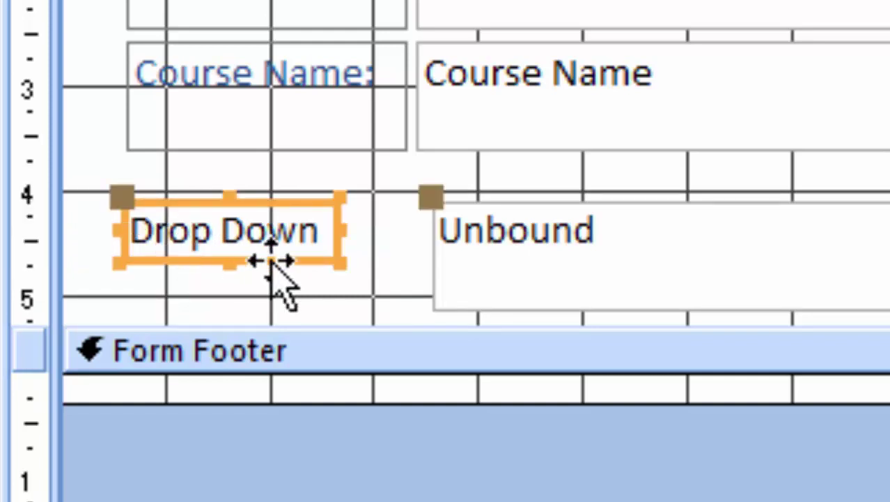
mouse_move(341, 263)
mouse_down()
mouse_move(333, 263)
mouse_move(406, 274)
mouse_up()
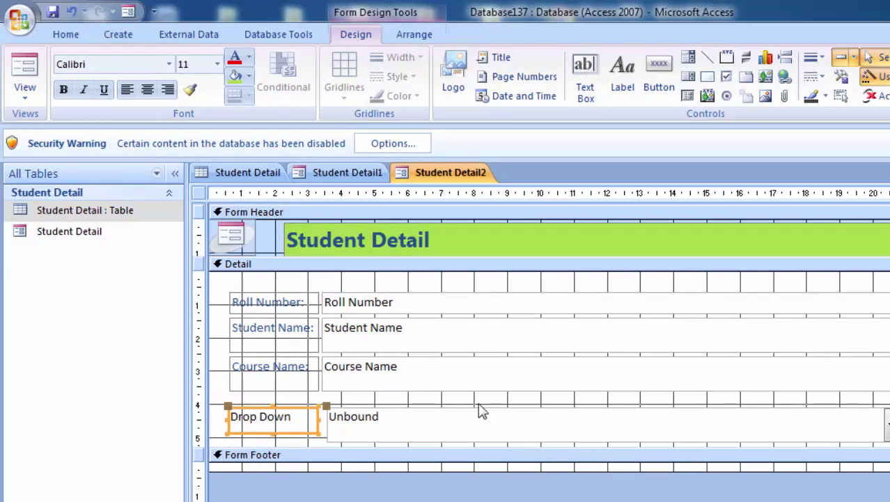
- Test the Drop Down list in Form View, then view the Student Detail table's seven records
click(23, 87)
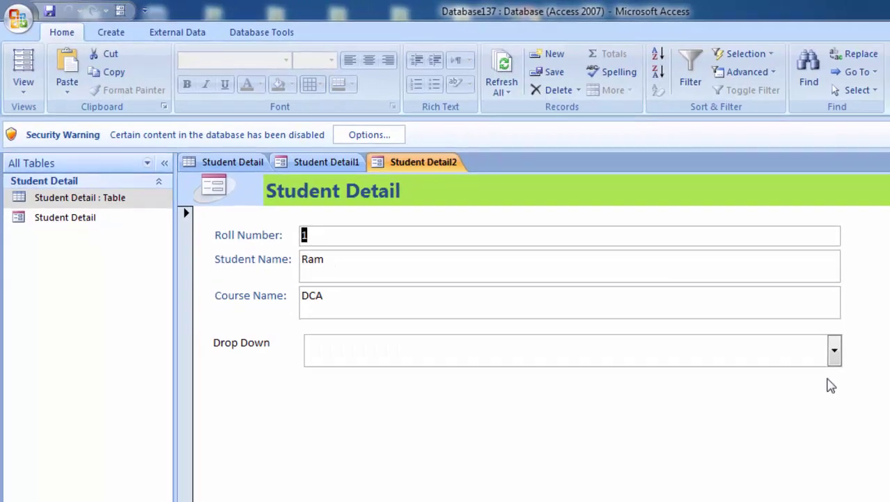
click(887, 372)
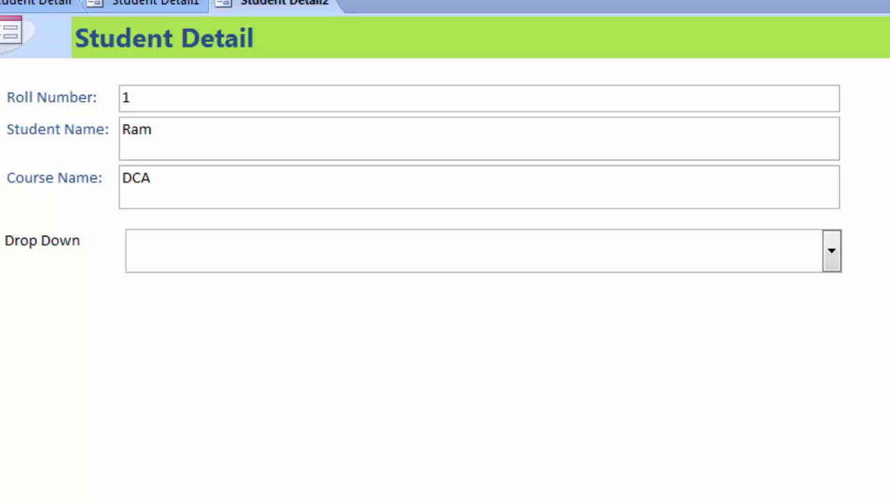
click(35, 3)
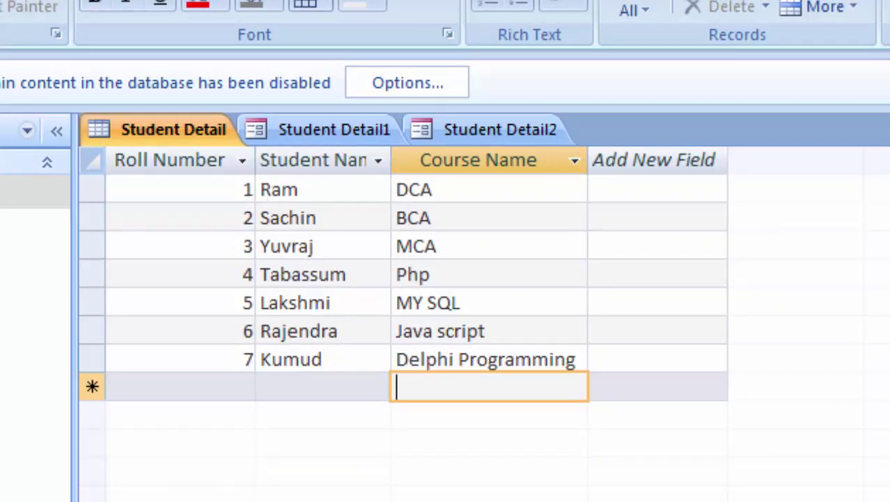
- Glance at the available views, then return to the Student Detail2 form's first record
click(40, 52)
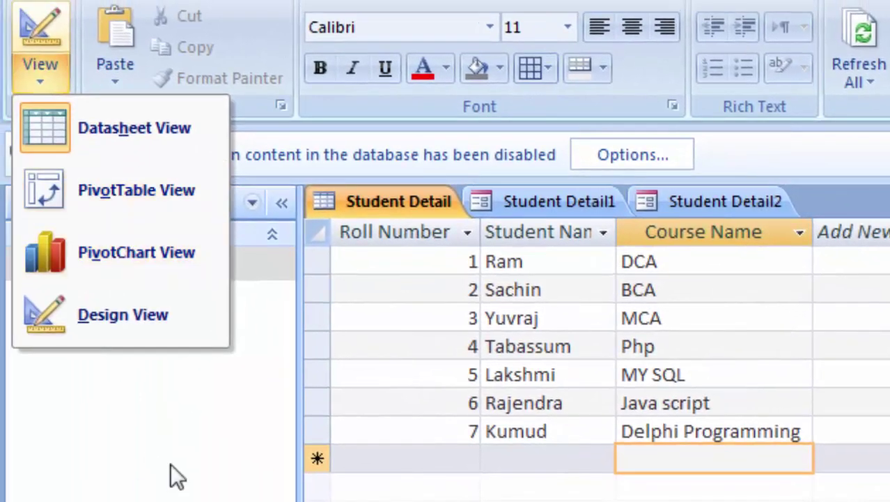
click(165, 464)
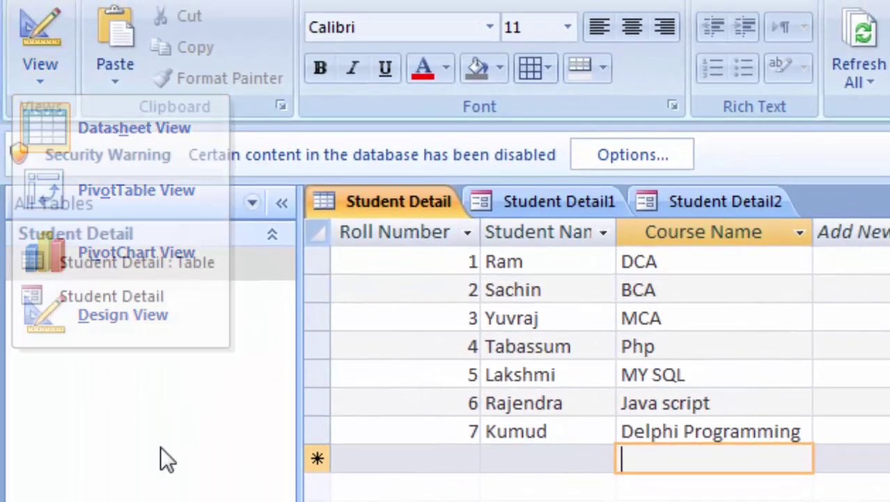
click(748, 198)
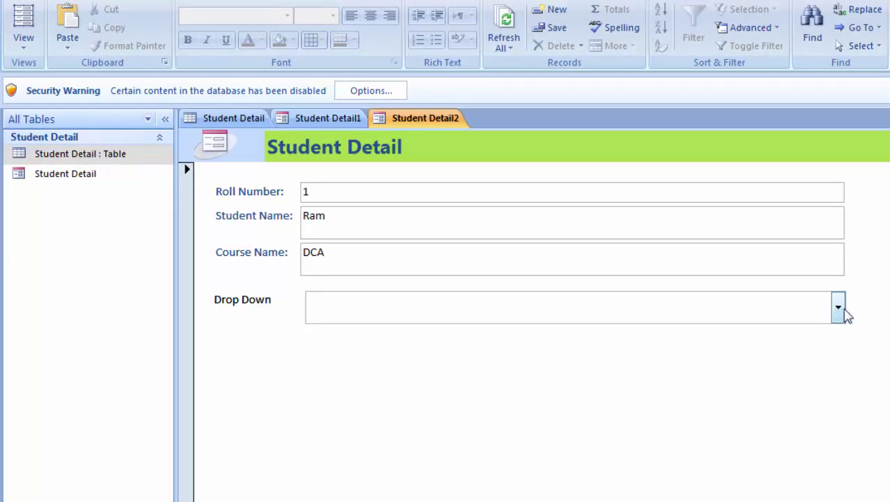
- Select Ram (DCA) in the Drop Down combo box for the first record
click(837, 313)
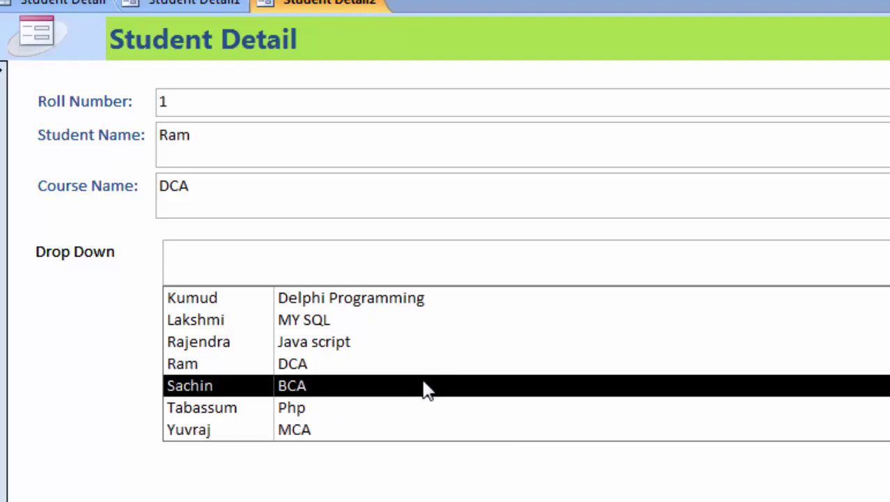
click(392, 373)
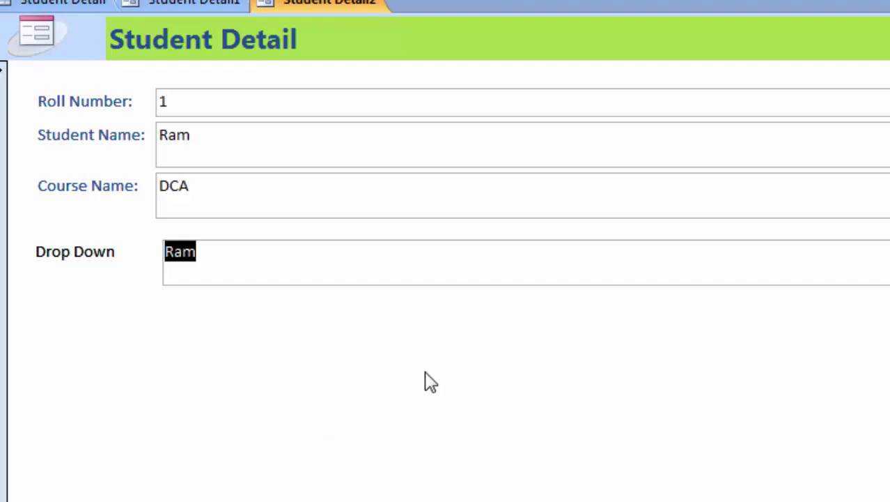
key(F4)
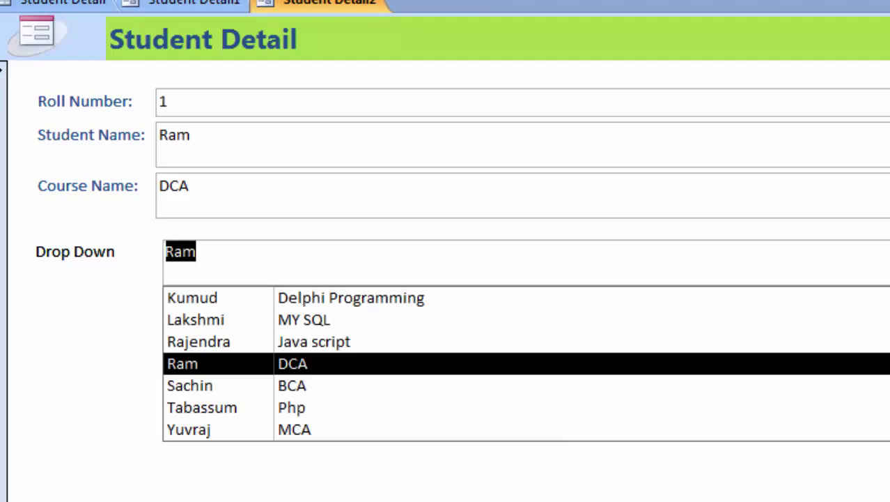
click(286, 363)
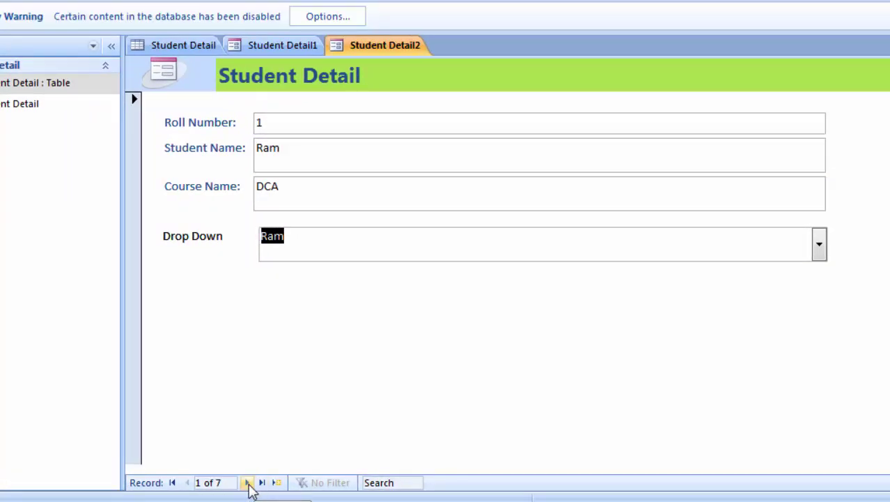
- Set Drop Down to Sachin on record 2 and Yuvraj on record 3
click(248, 482)
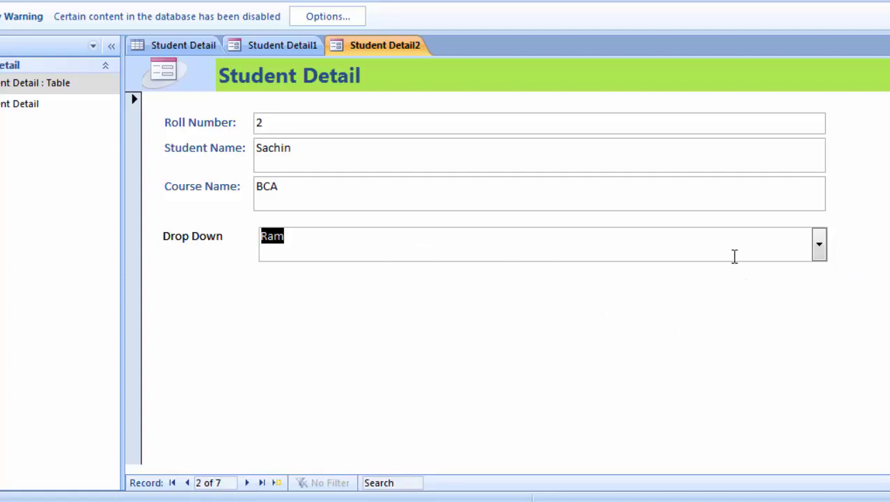
click(819, 253)
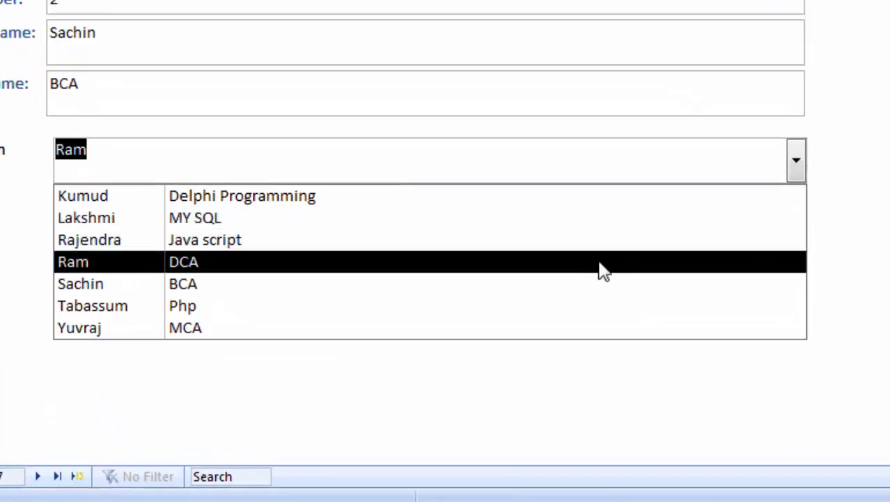
click(577, 283)
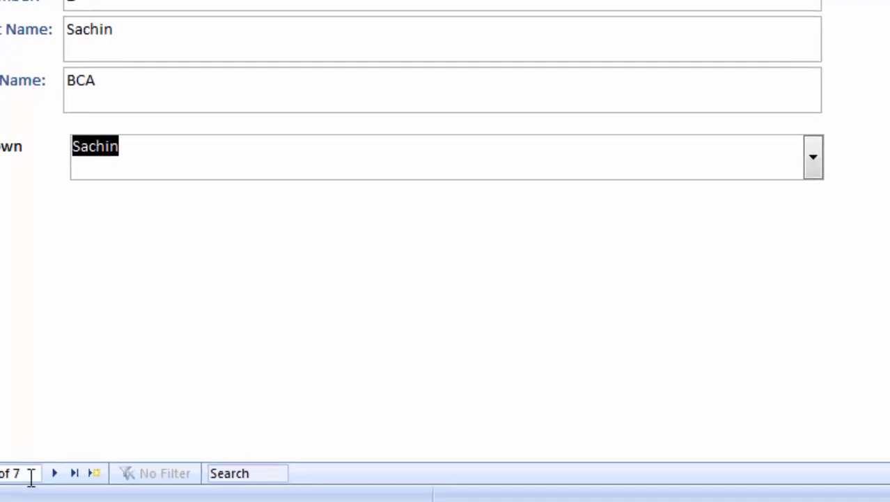
click(138, 456)
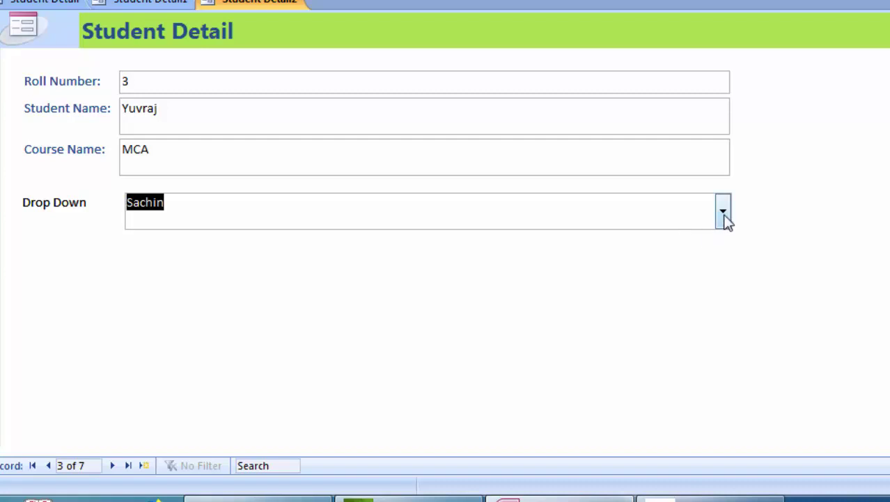
click(724, 214)
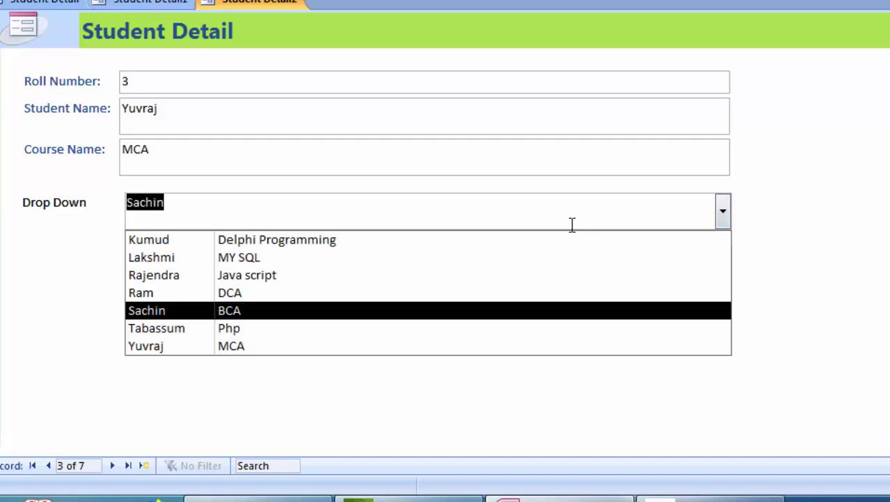
click(421, 346)
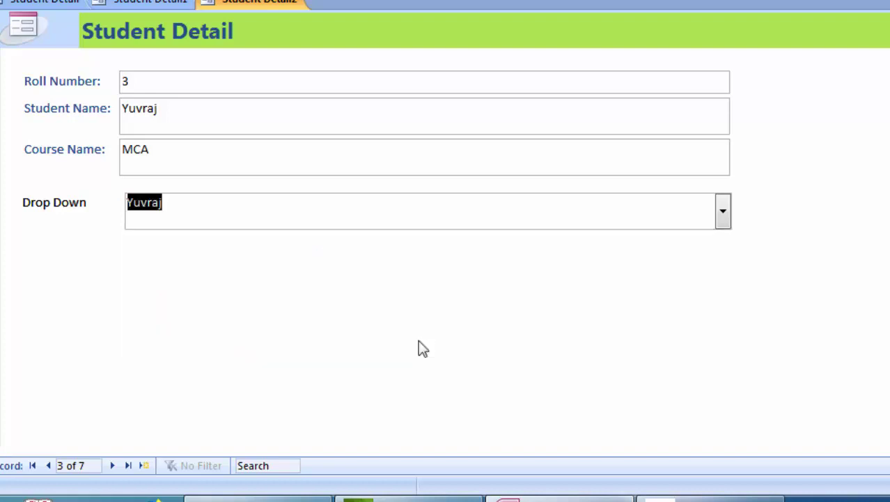
- On record 4, change the Drop Down choice from Sachin to Tabassum and refresh with F9
click(112, 465)
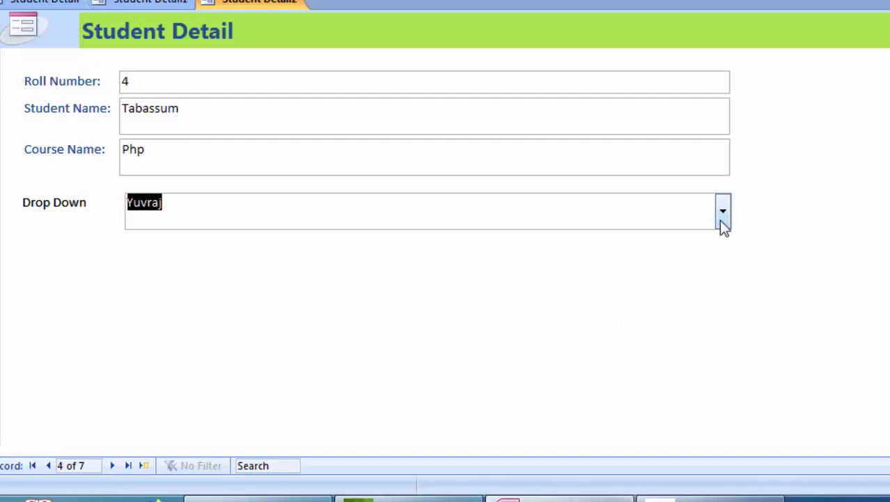
click(722, 216)
click(422, 310)
click(721, 218)
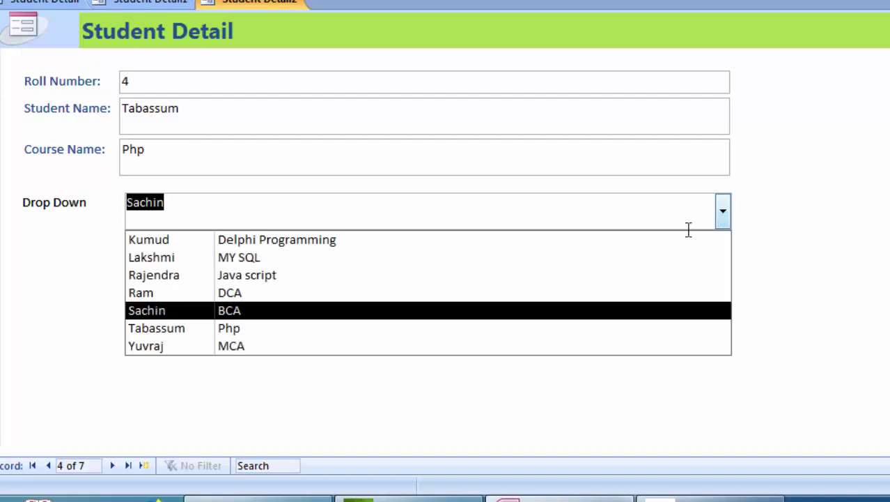
click(551, 337)
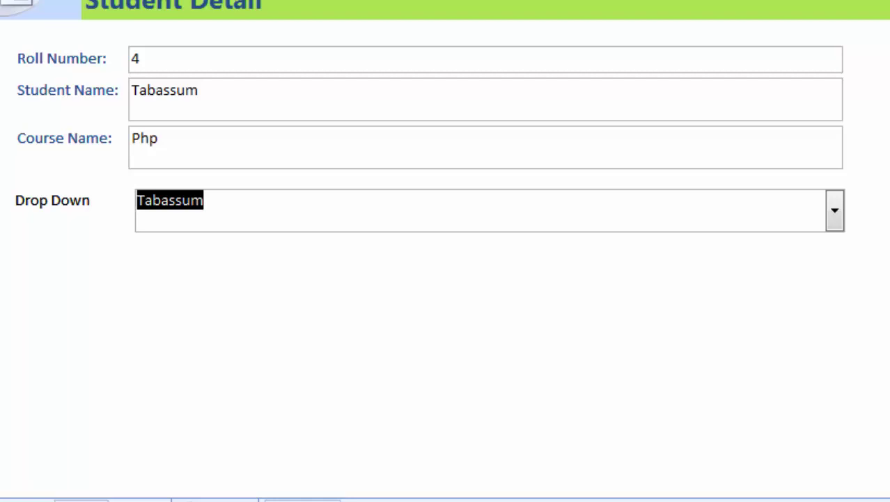
key(F9)
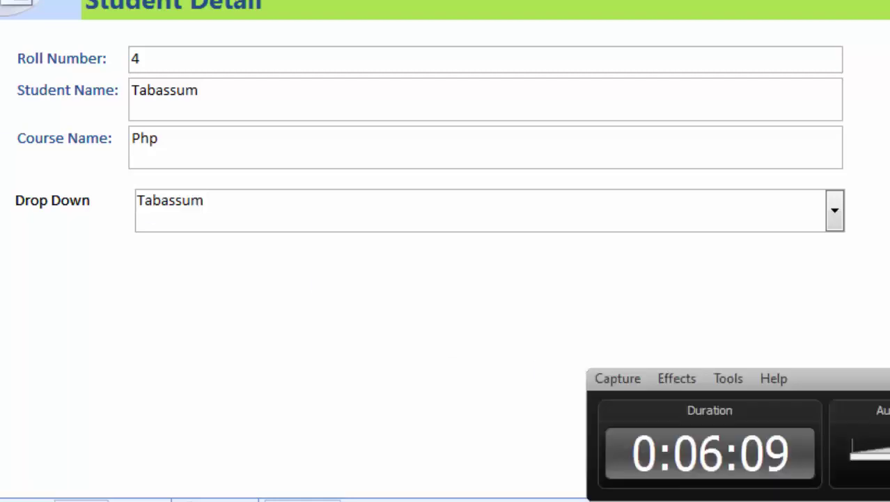